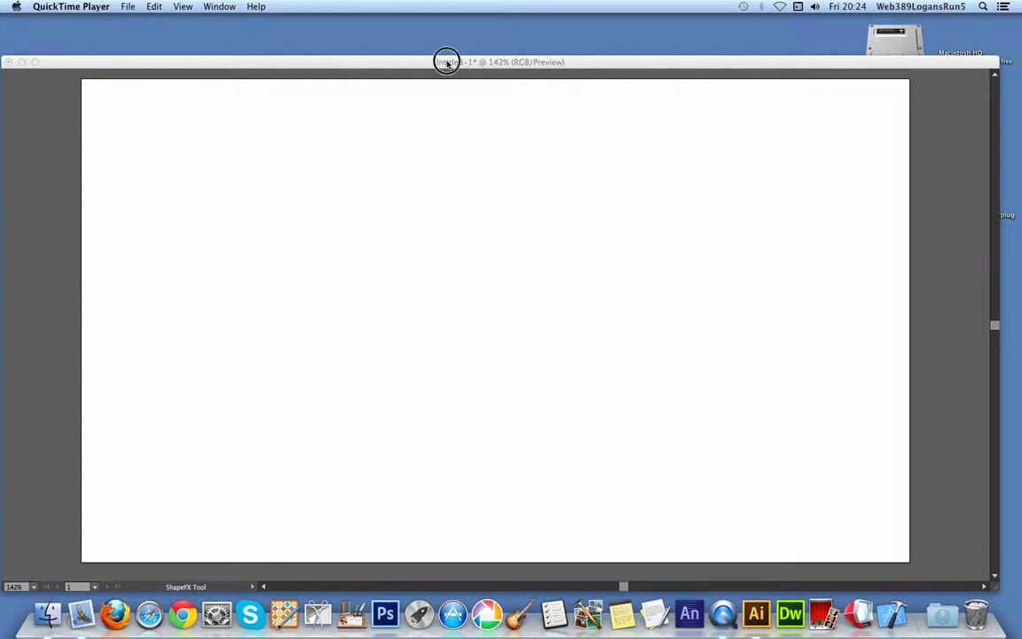
Bring the untitled Illustrator document with its blank artboard to the front
click(404, 60)
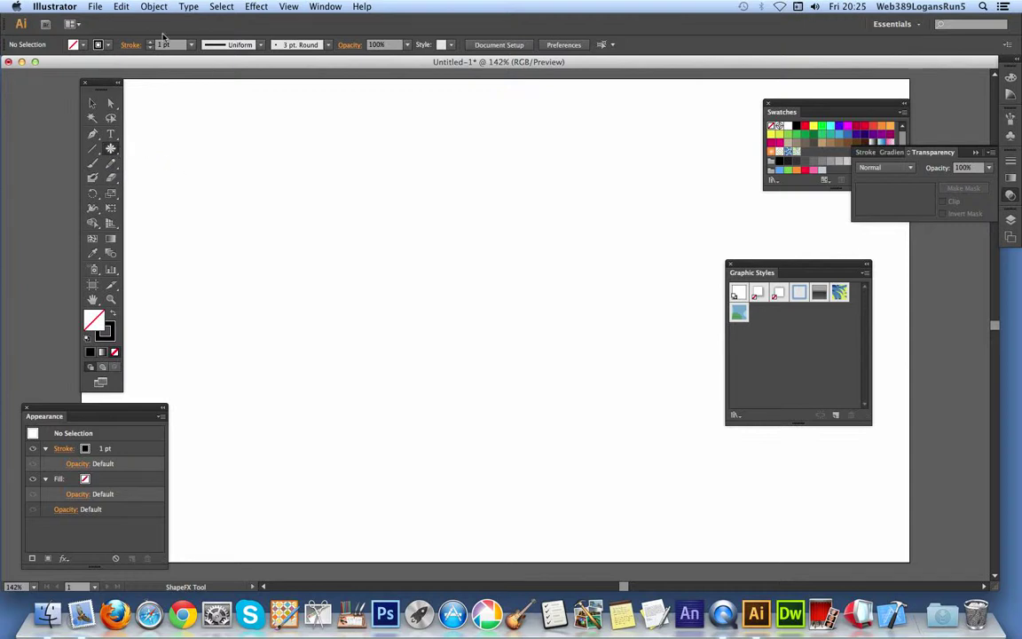
Make a new pattern via Object > Pattern > Make, suppressing the notice permanently
click(152, 7)
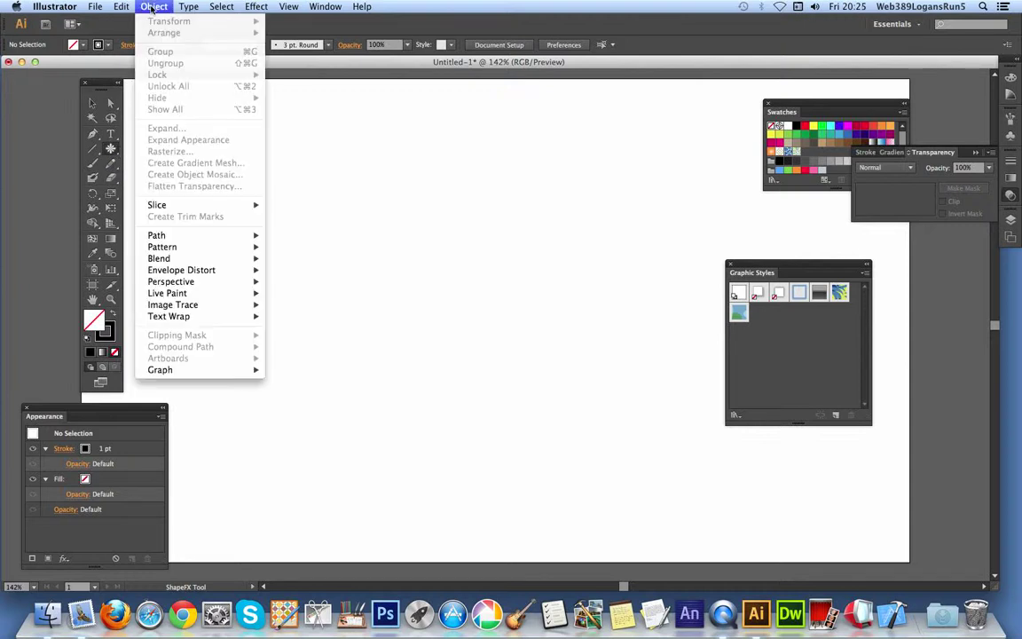
mouse_move(169, 247)
click(325, 251)
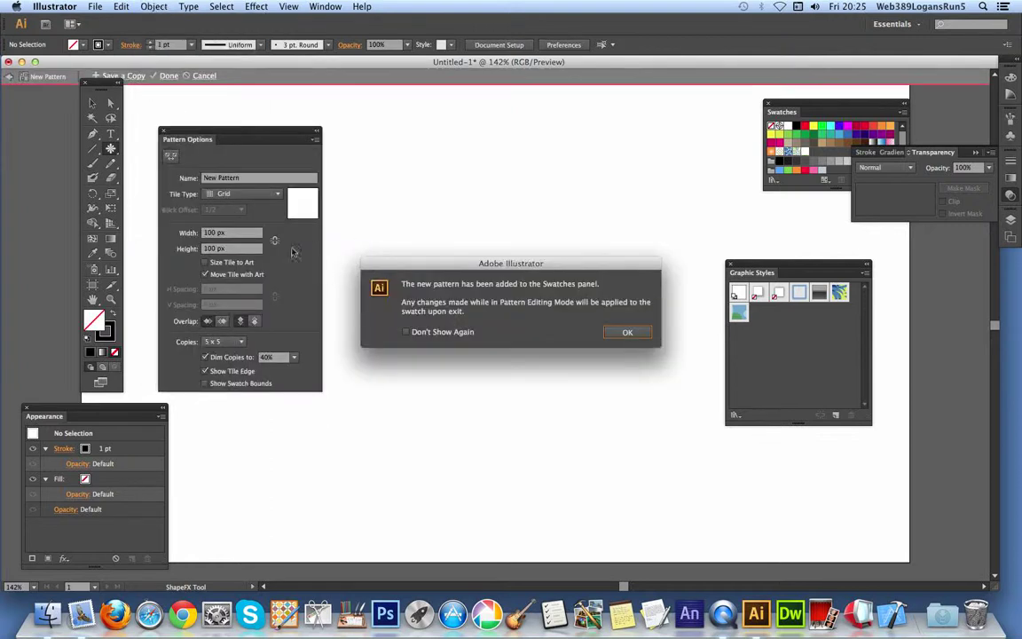
click(406, 333)
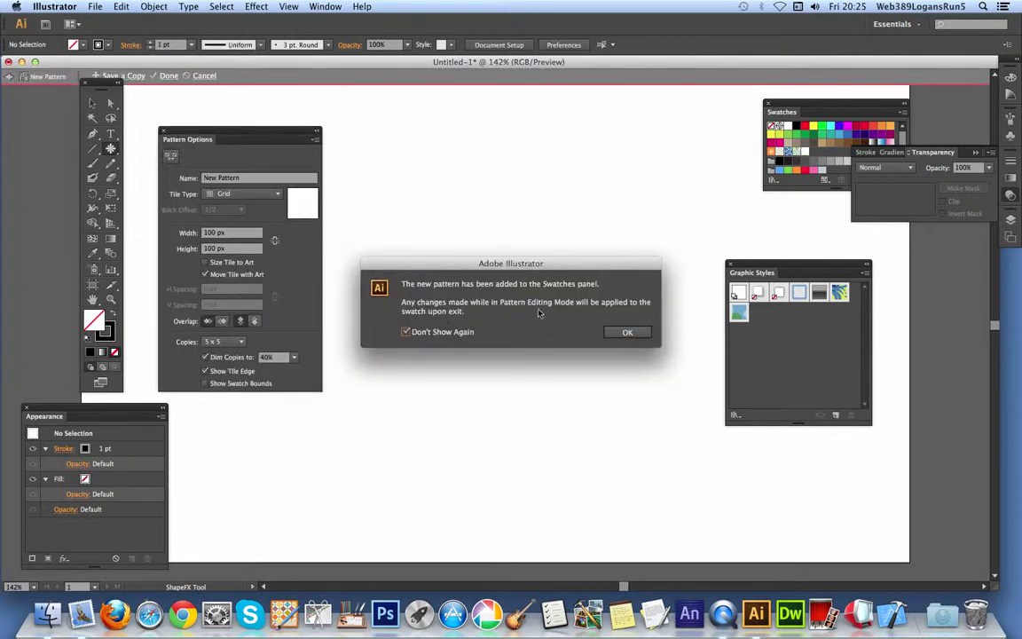
click(626, 332)
click(210, 233)
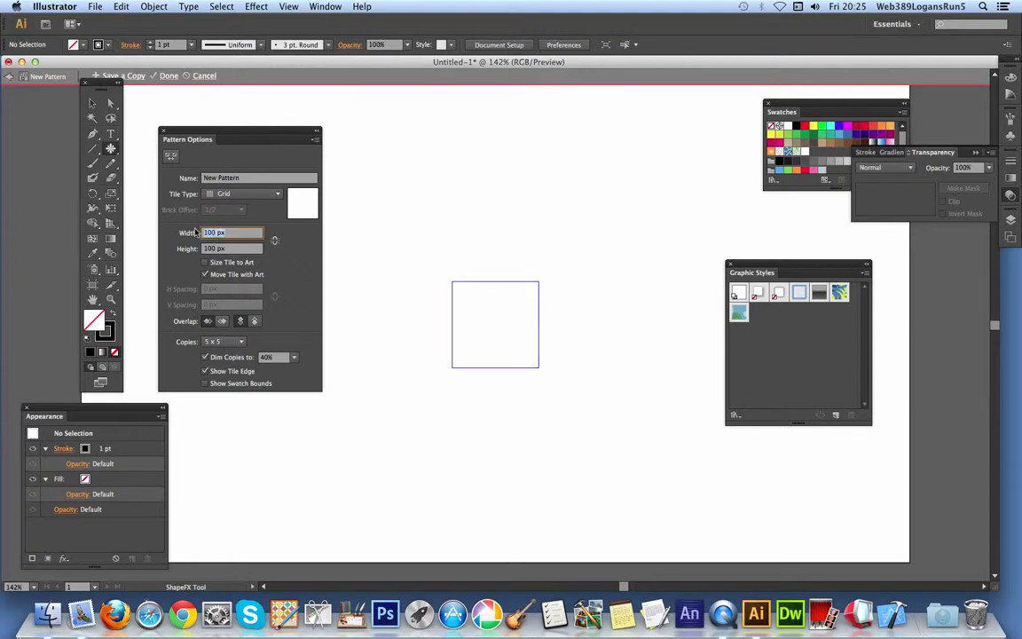
Set the pattern tile width and height both to 300 px
text(3)
key(Tab)
text(300)
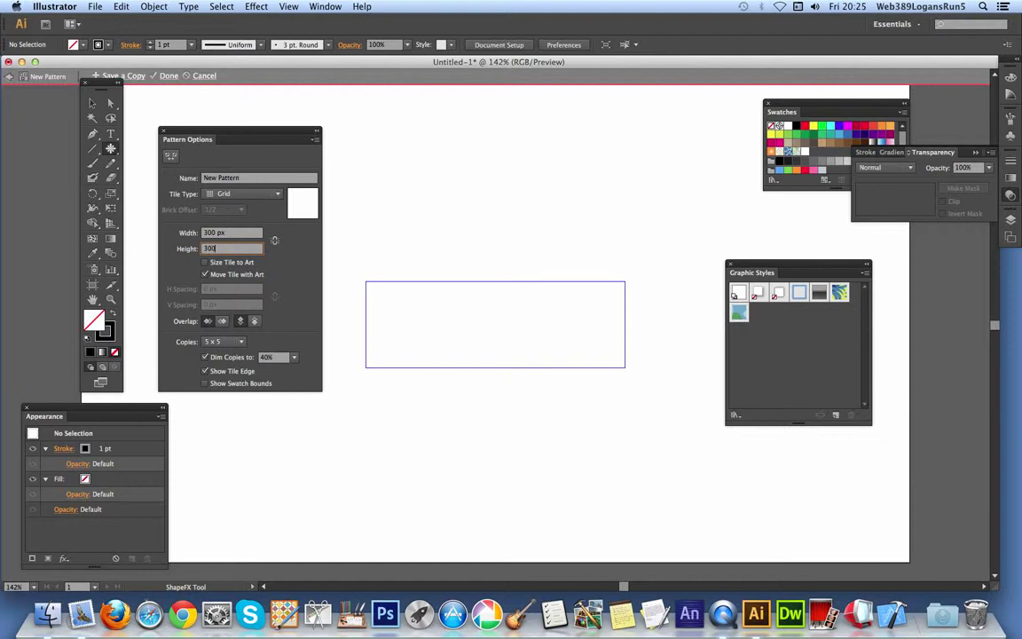
key(Tab)
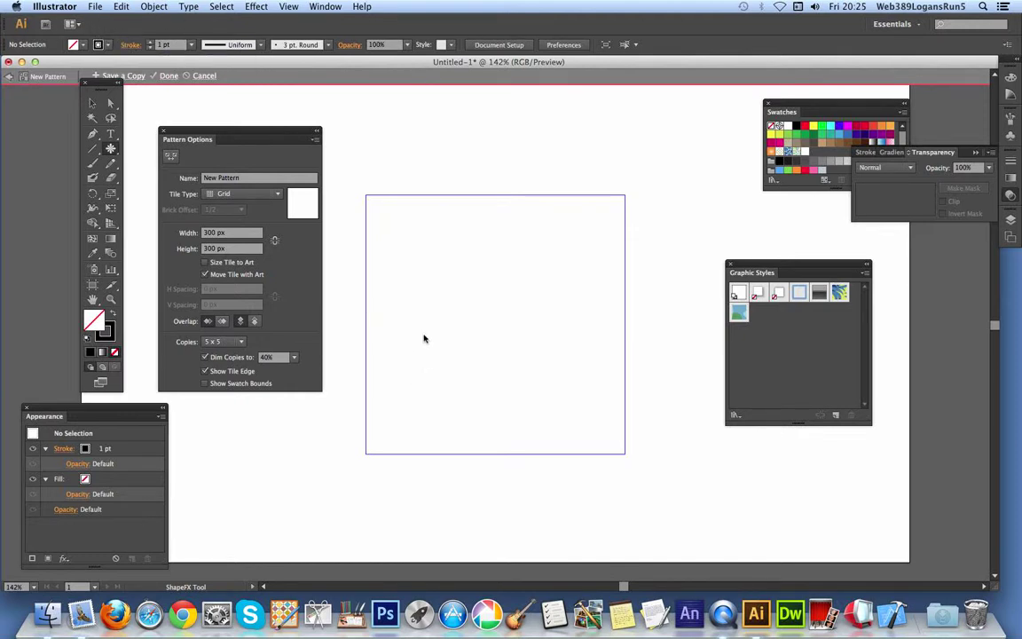
Draw ten overlapping outlined ShapeFX flowers, from four-petal crosses to many-petal blossoms, across the tile
drag(454, 316, 449, 376)
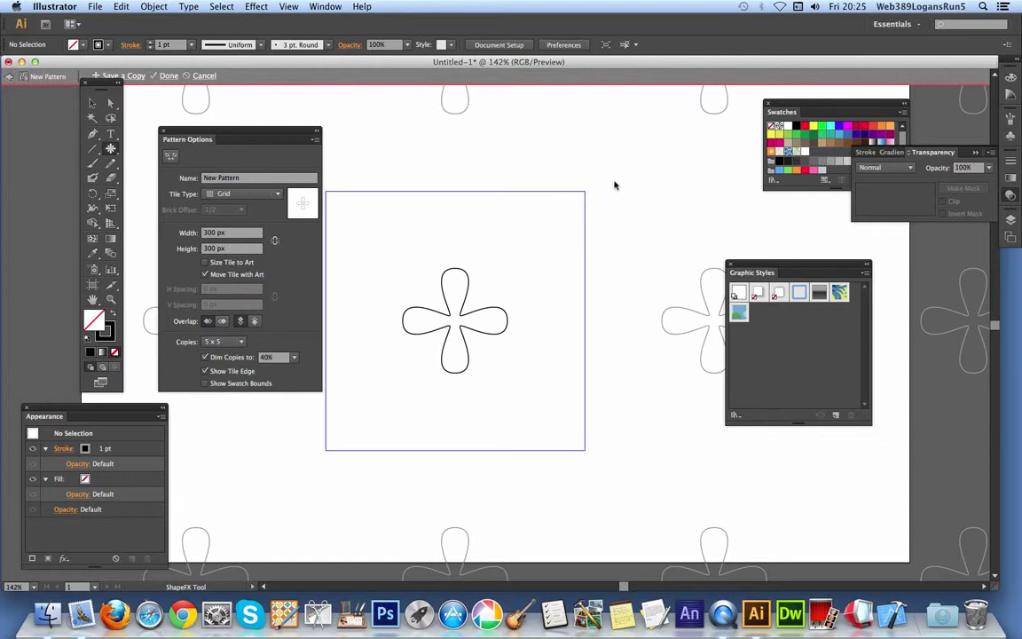
drag(400, 268, 392, 290)
drag(400, 405, 361, 382)
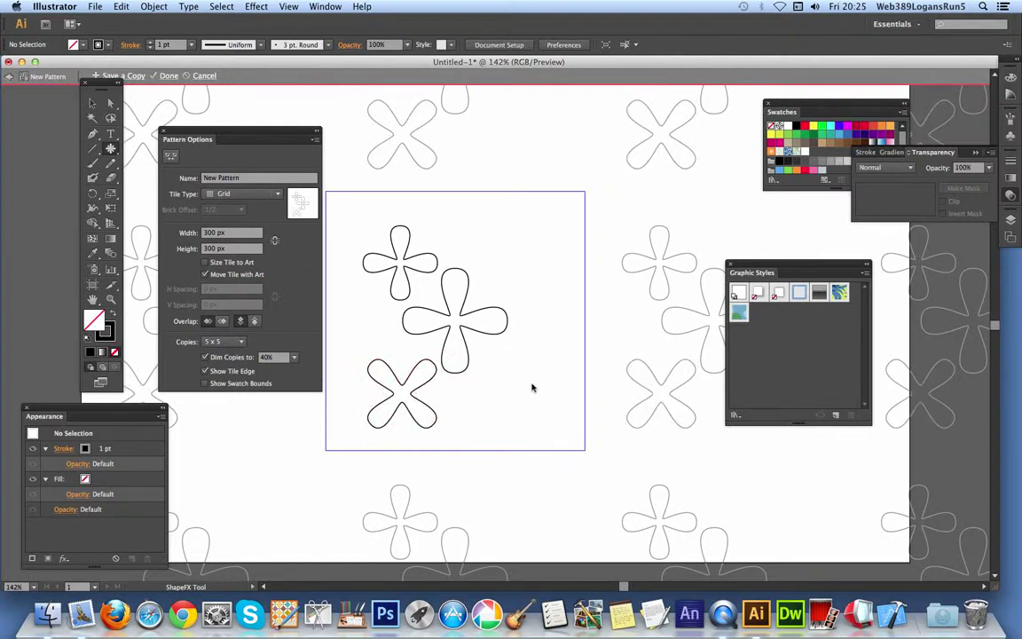
drag(527, 379, 523, 445)
drag(520, 257, 527, 313)
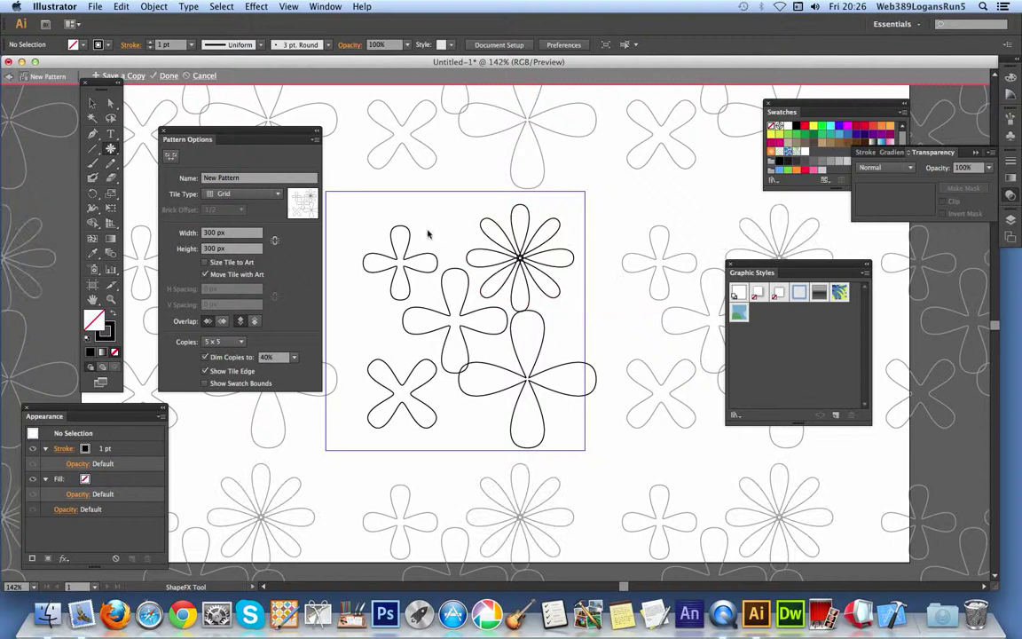
mouse_move(451, 240)
mouse_down()
mouse_move(459, 224)
mouse_move(420, 259)
mouse_move(430, 254)
mouse_move(397, 239)
mouse_up()
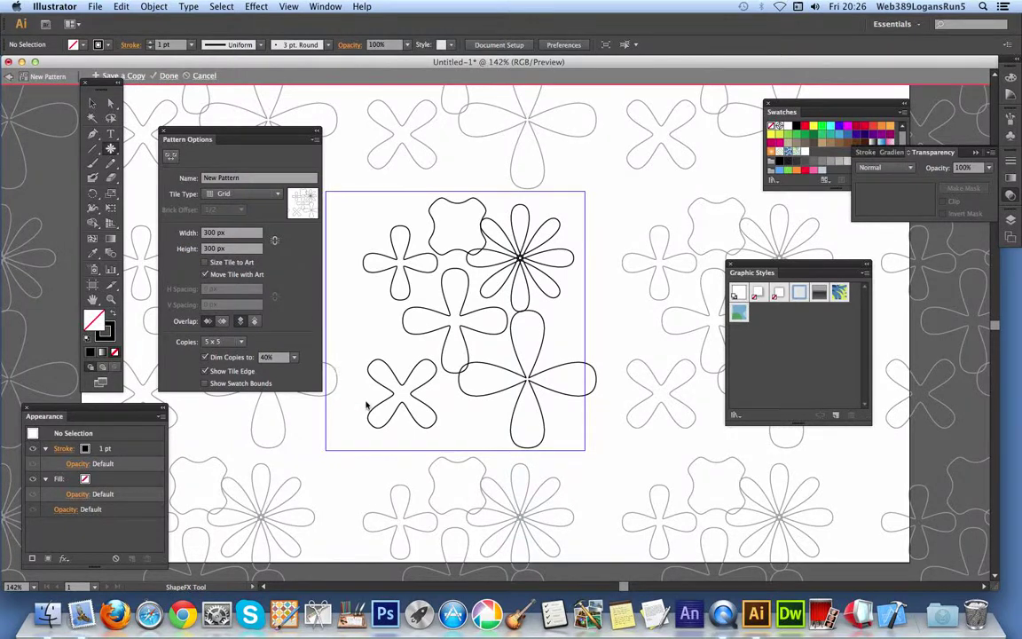
mouse_move(372, 327)
mouse_down()
mouse_move(336, 347)
mouse_move(401, 372)
mouse_move(340, 370)
mouse_move(382, 383)
mouse_move(365, 382)
mouse_up()
drag(359, 240, 319, 263)
drag(476, 417, 406, 357)
drag(561, 327, 600, 399)
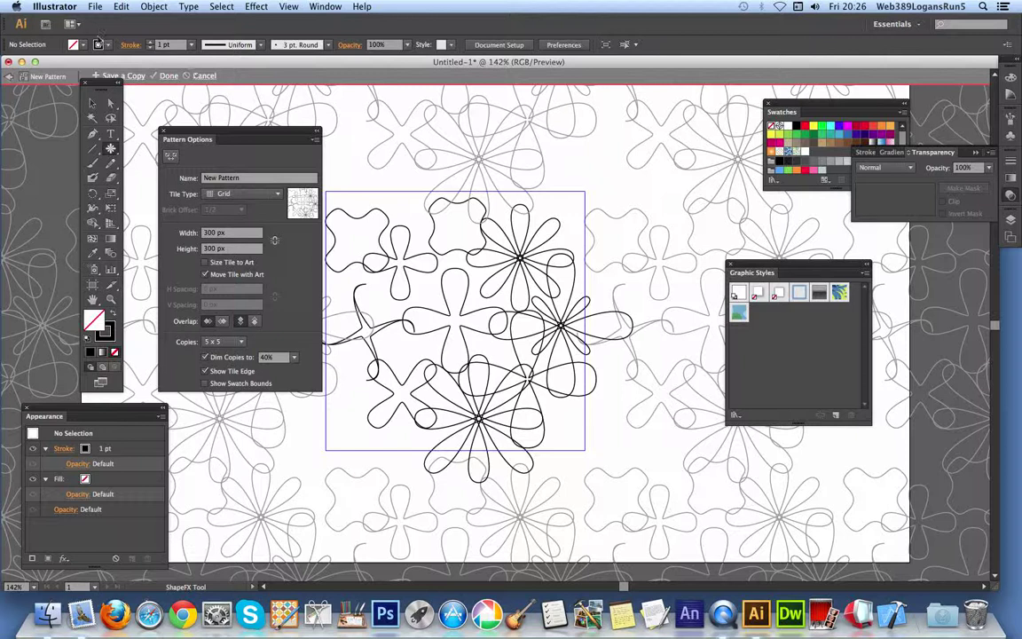
Save the current tile as New Pattern 2, then add three more large flowers
click(124, 77)
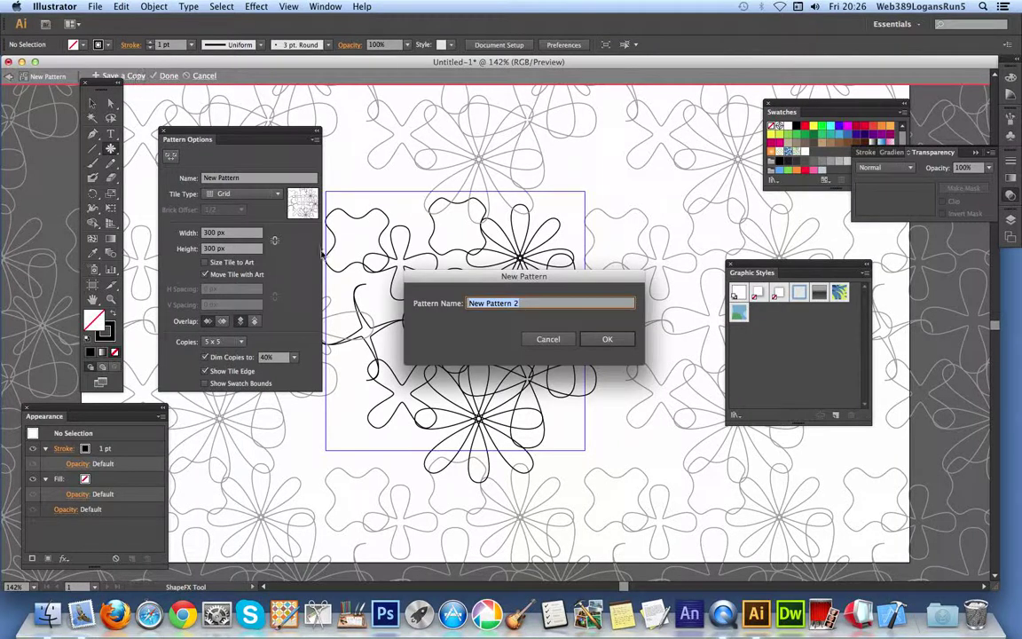
click(599, 338)
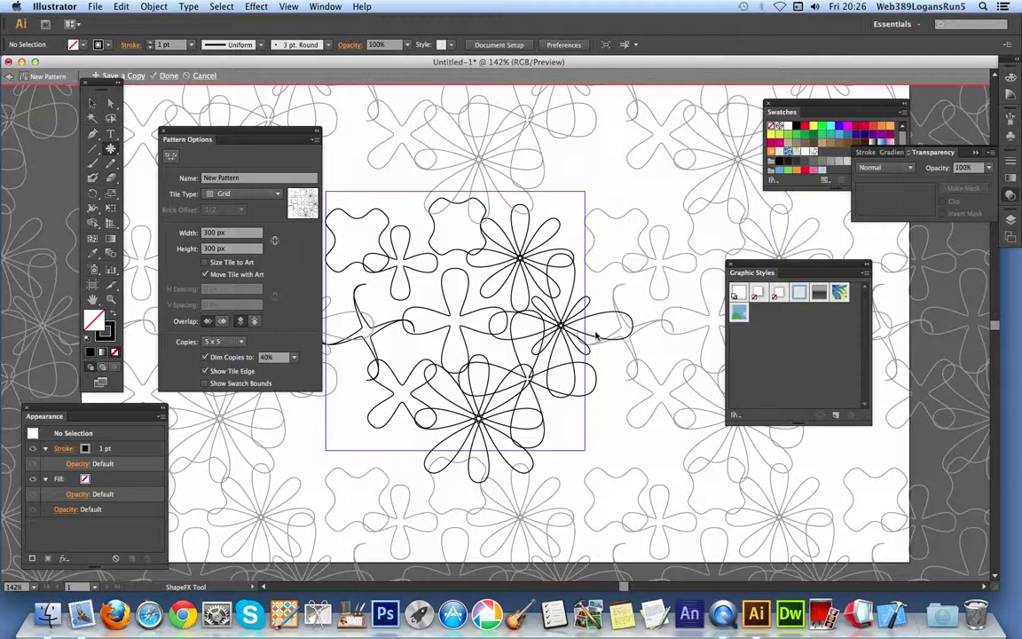
drag(358, 187, 482, 357)
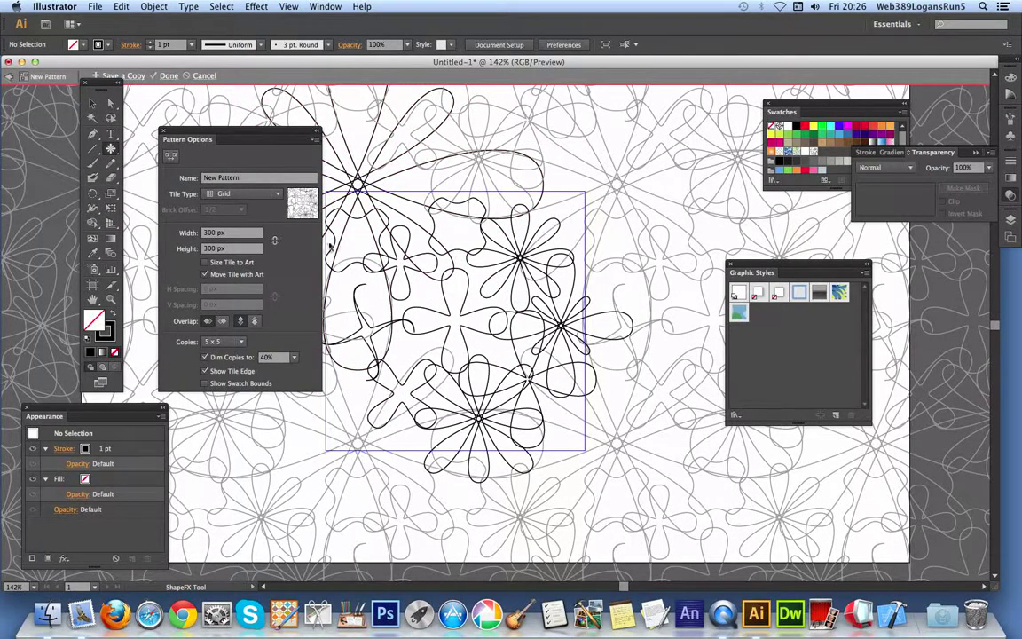
drag(397, 426, 323, 294)
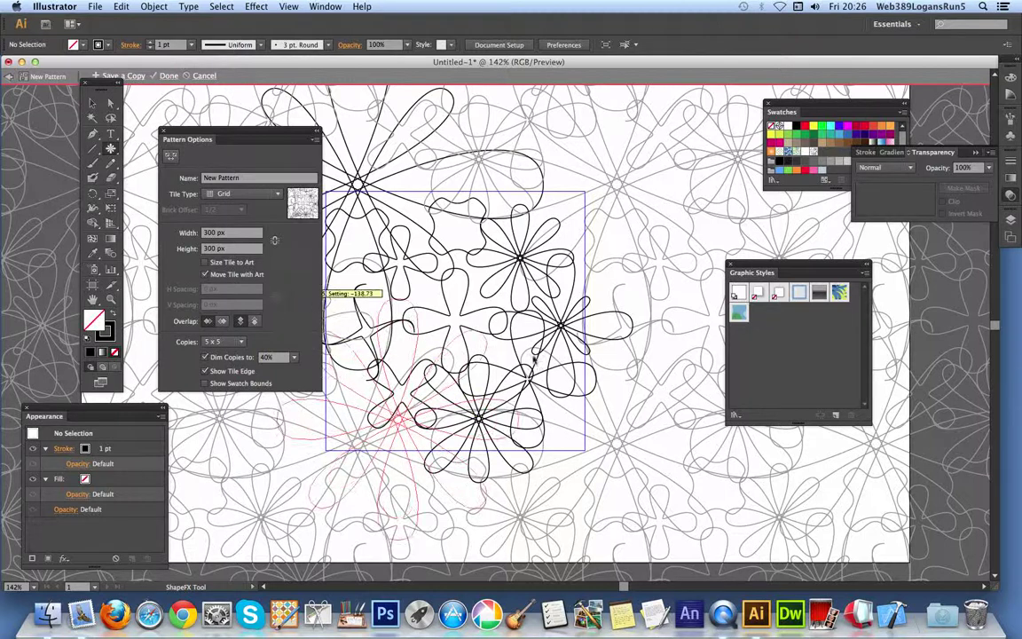
drag(490, 302, 406, 354)
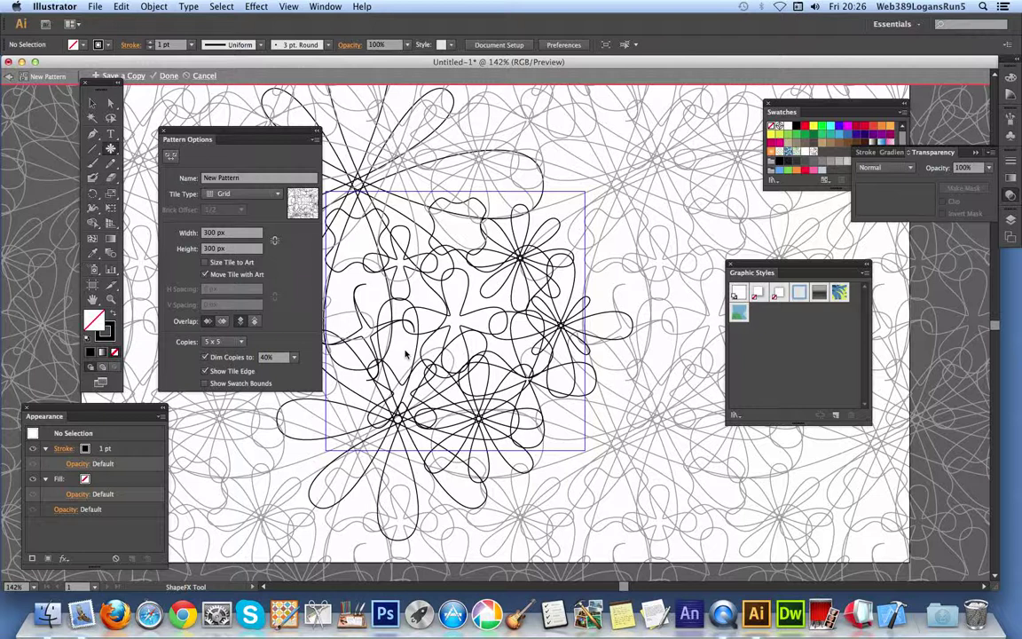
Select all the flower artwork in the tile and delete it
click(119, 7)
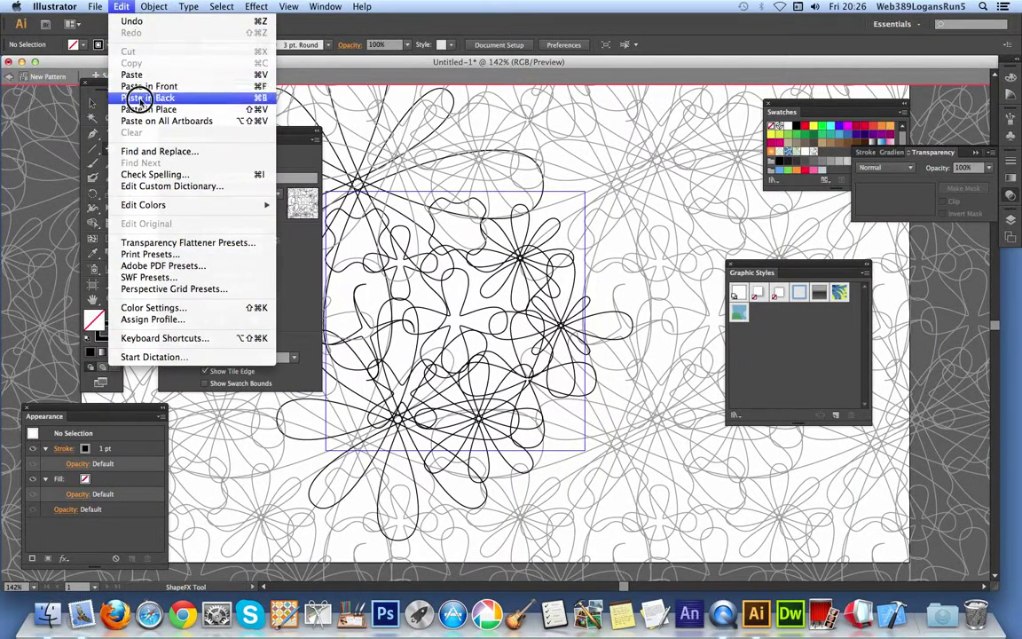
click(481, 289)
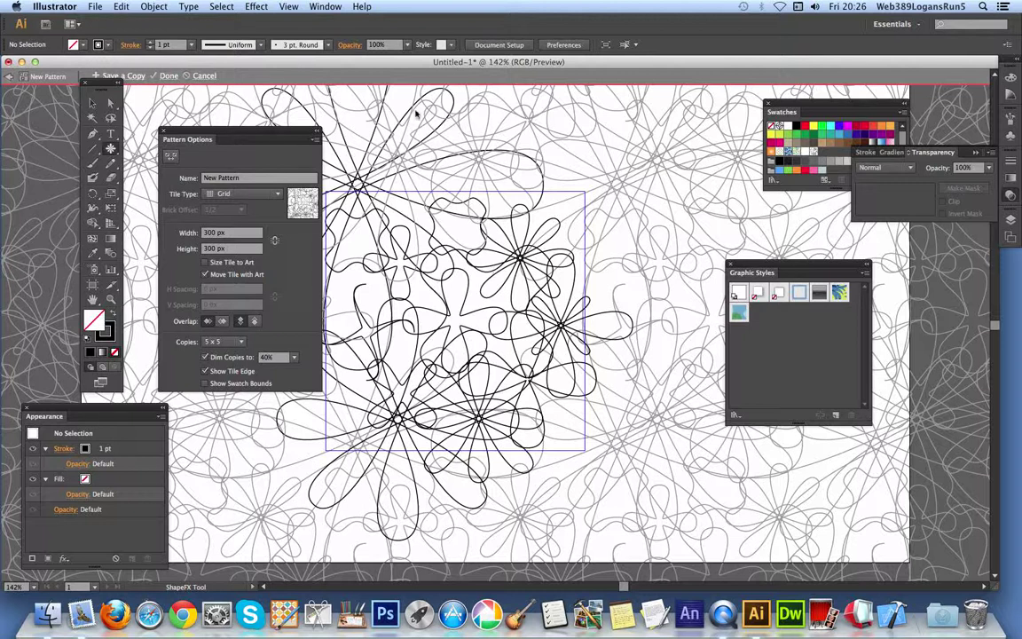
click(221, 7)
click(226, 21)
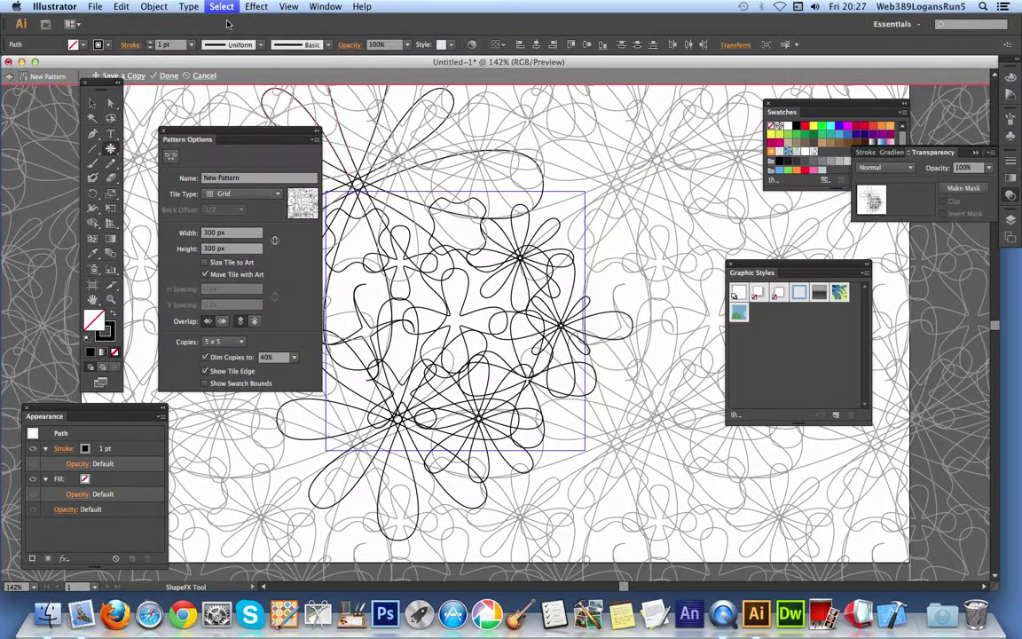
key(Delete)
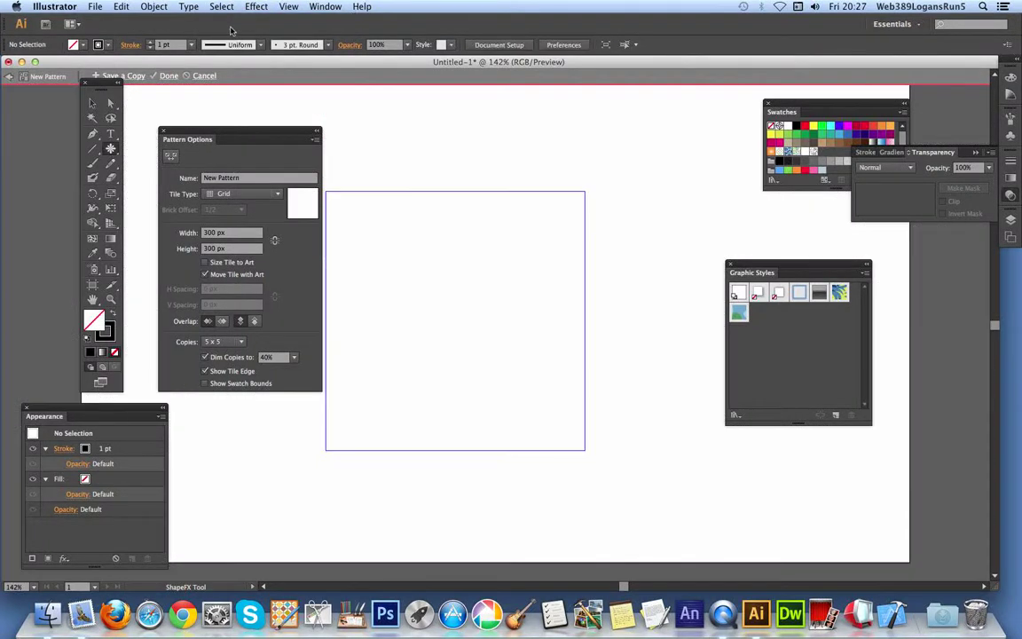
Draw red flower and starburst shapes, then small green crosses, in the empty tile
click(855, 128)
mouse_move(463, 336)
mouse_down()
mouse_move(527, 396)
mouse_move(552, 403)
mouse_move(466, 394)
mouse_move(486, 397)
mouse_move(472, 411)
mouse_move(452, 404)
mouse_move(483, 408)
mouse_move(436, 404)
mouse_move(483, 402)
mouse_move(418, 395)
mouse_move(499, 407)
mouse_move(387, 388)
mouse_move(390, 411)
mouse_move(413, 408)
mouse_up()
drag(374, 277, 456, 359)
drag(543, 269, 581, 337)
drag(572, 421, 531, 344)
click(804, 135)
drag(490, 299, 470, 315)
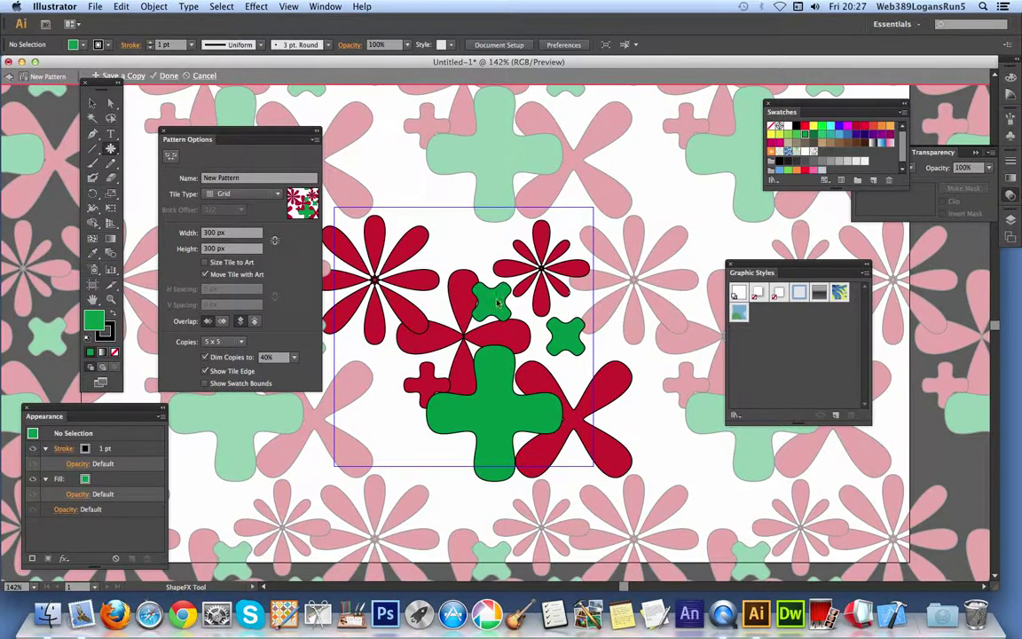
Reposition the small green cross and add a yellow ellipse at its centre
click(97, 104)
drag(499, 298, 524, 328)
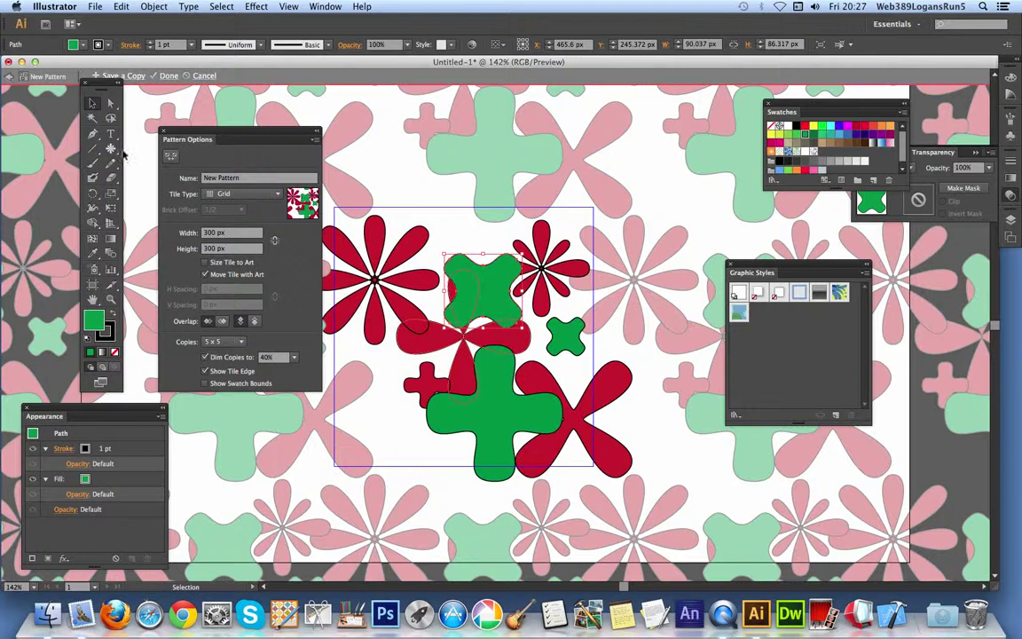
drag(110, 148, 164, 175)
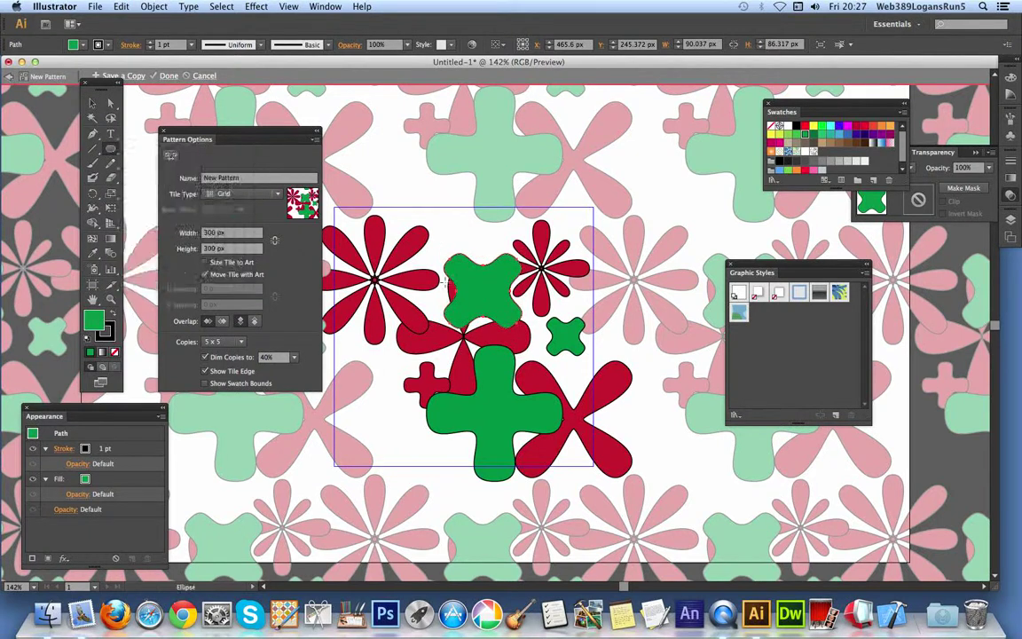
drag(472, 272, 506, 300)
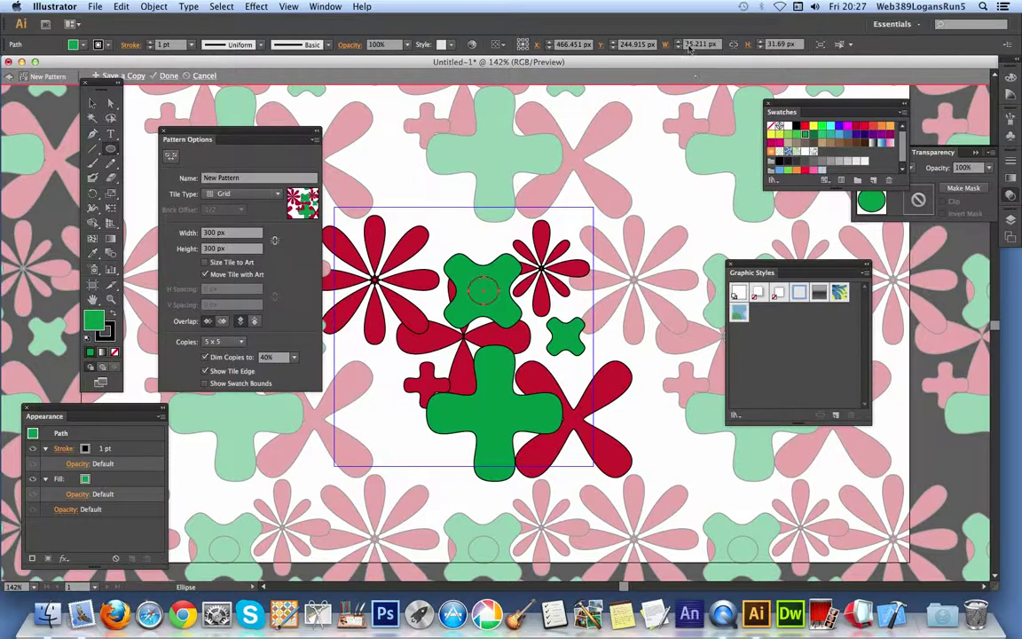
click(772, 135)
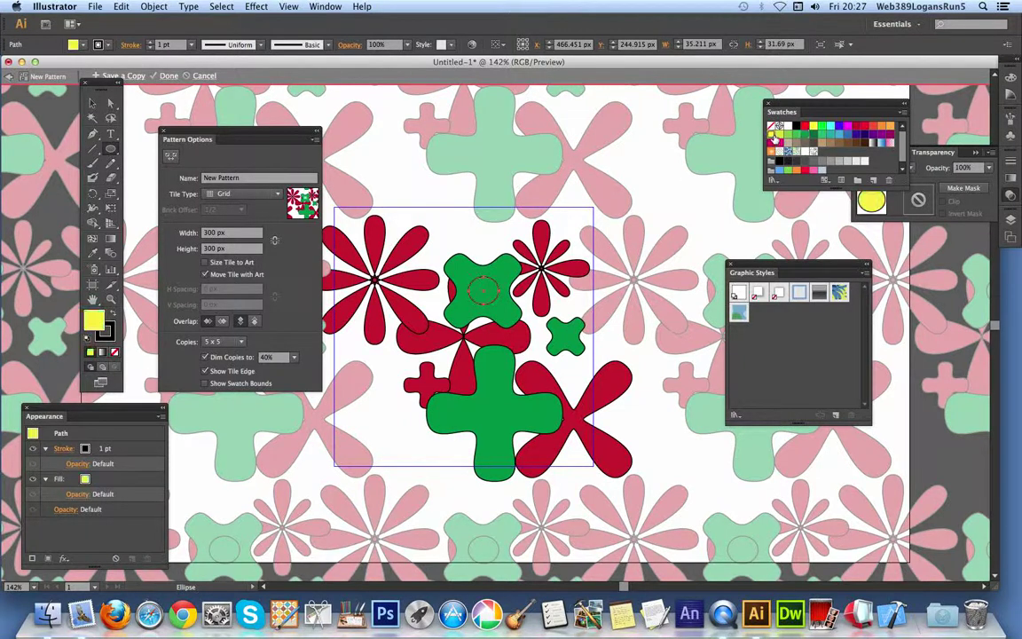
click(92, 103)
click(360, 158)
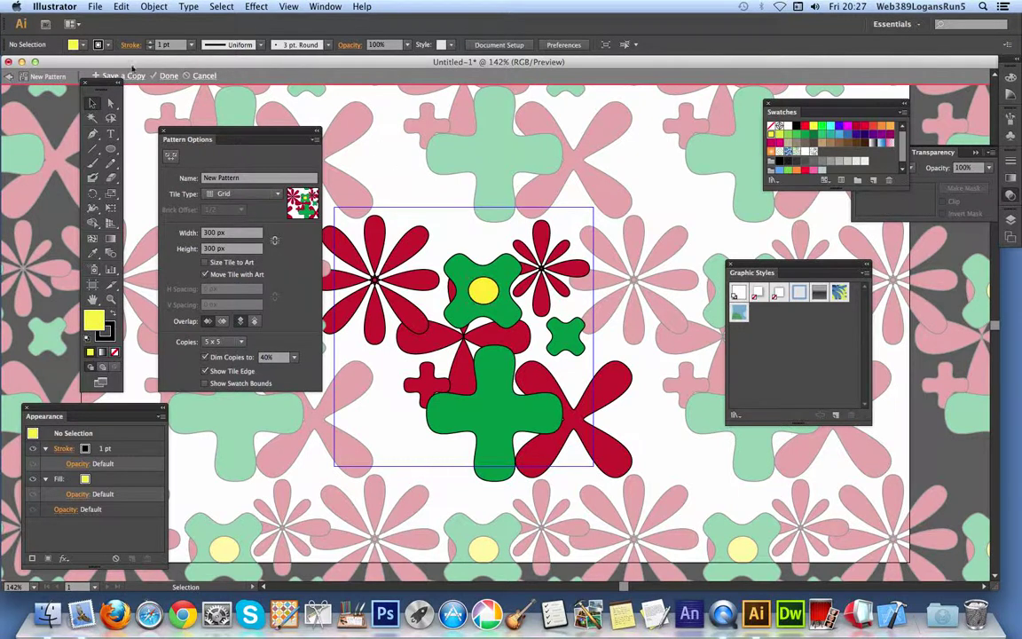
Save the tile as New Pattern 3 and exit pattern editing
click(134, 76)
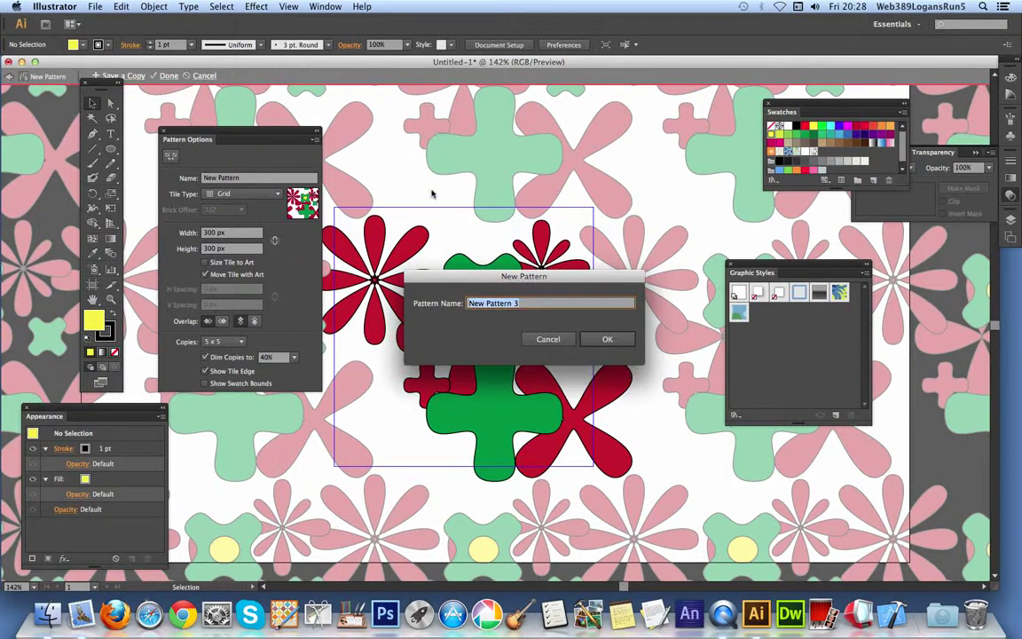
click(619, 345)
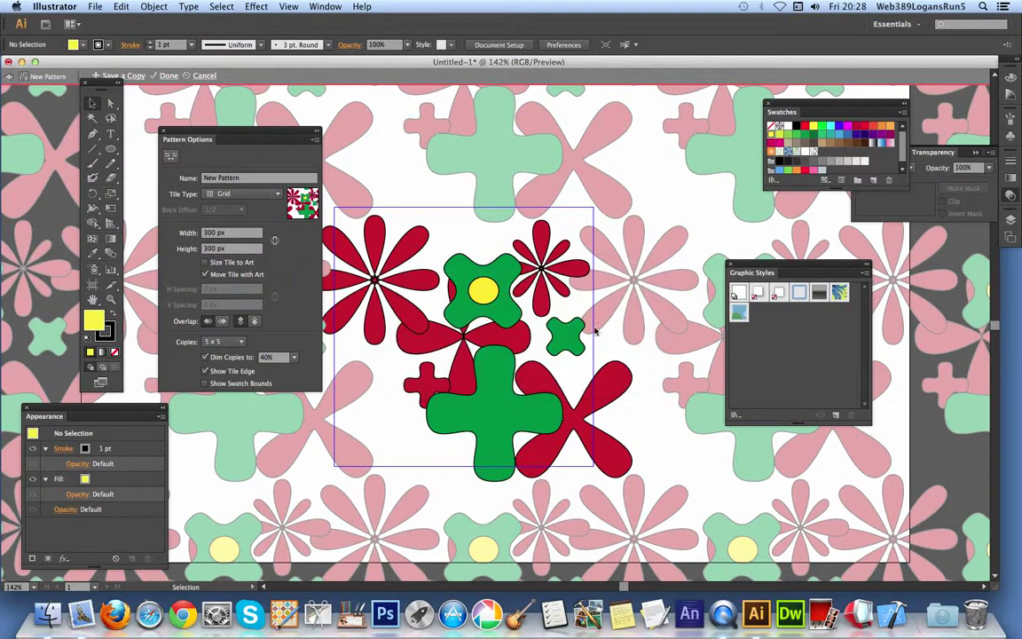
click(169, 77)
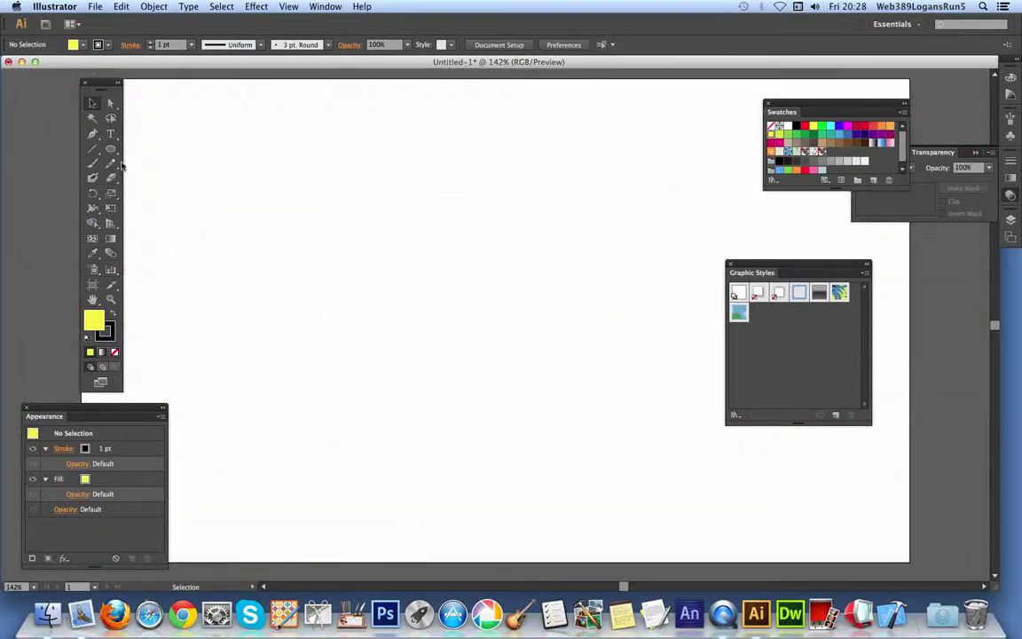
Draw a circle and fill it with the red-and-green flower pattern swatch
key(l)
drag(395, 280, 564, 468)
drag(600, 475, 601, 493)
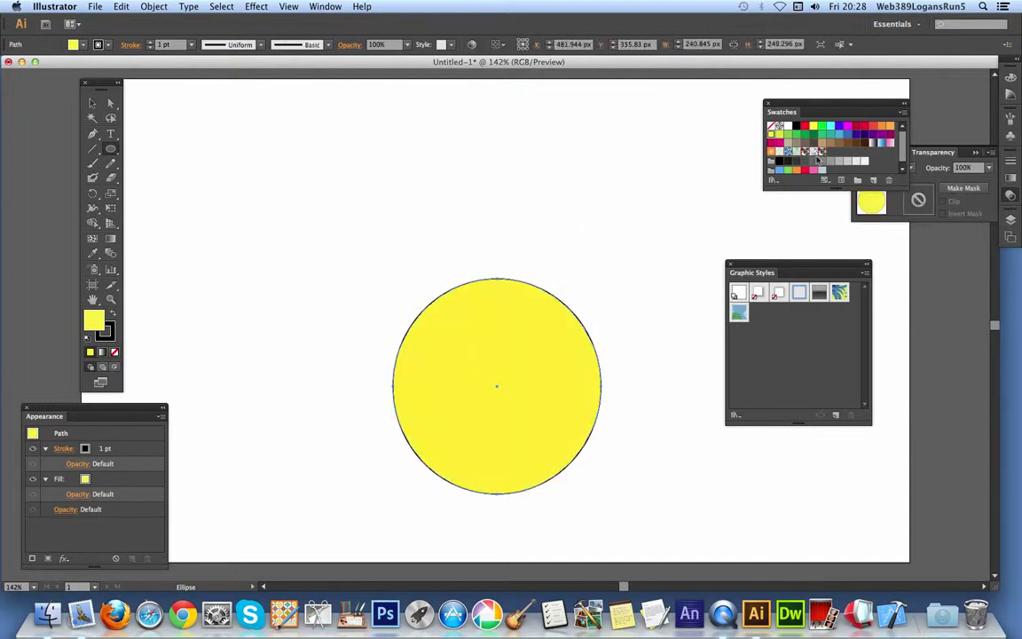
click(817, 152)
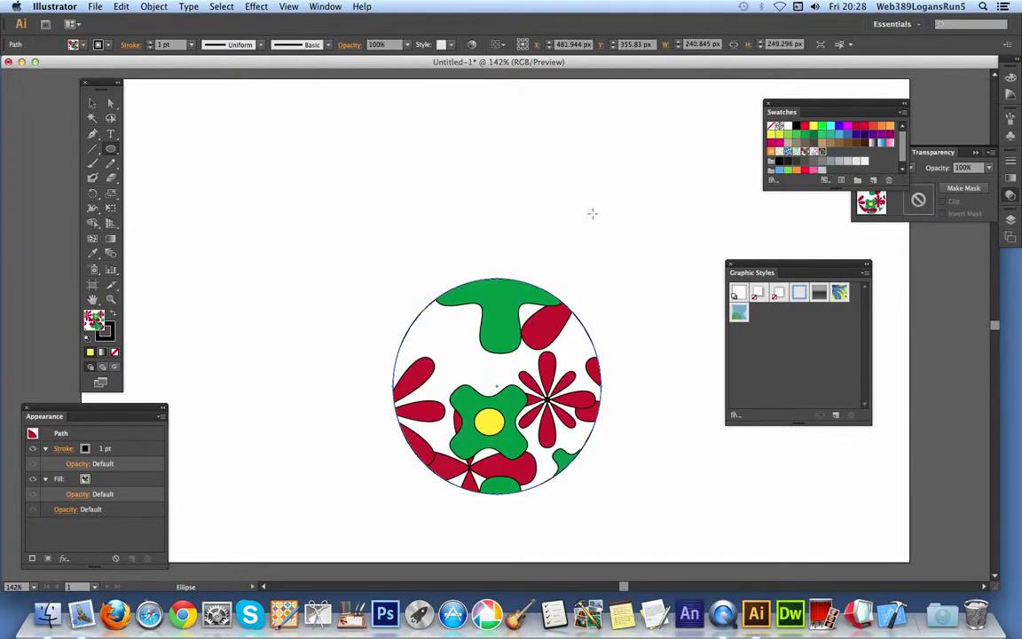
click(809, 155)
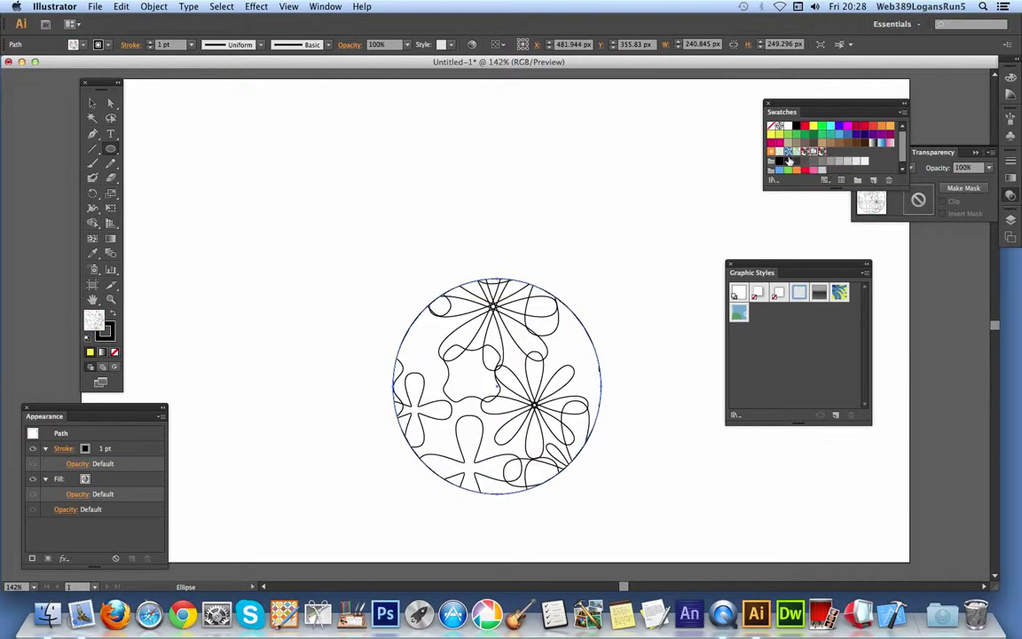
click(803, 153)
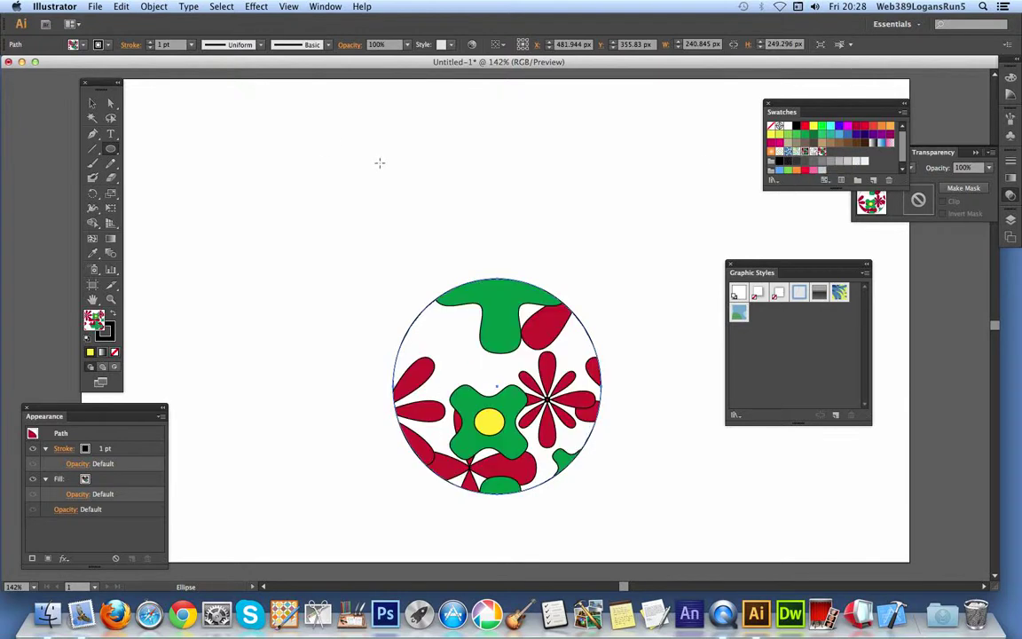
Draw a large pattern-filled flower shape at the artboard's upper left
click(112, 151)
drag(112, 151, 144, 223)
drag(305, 283, 448, 451)
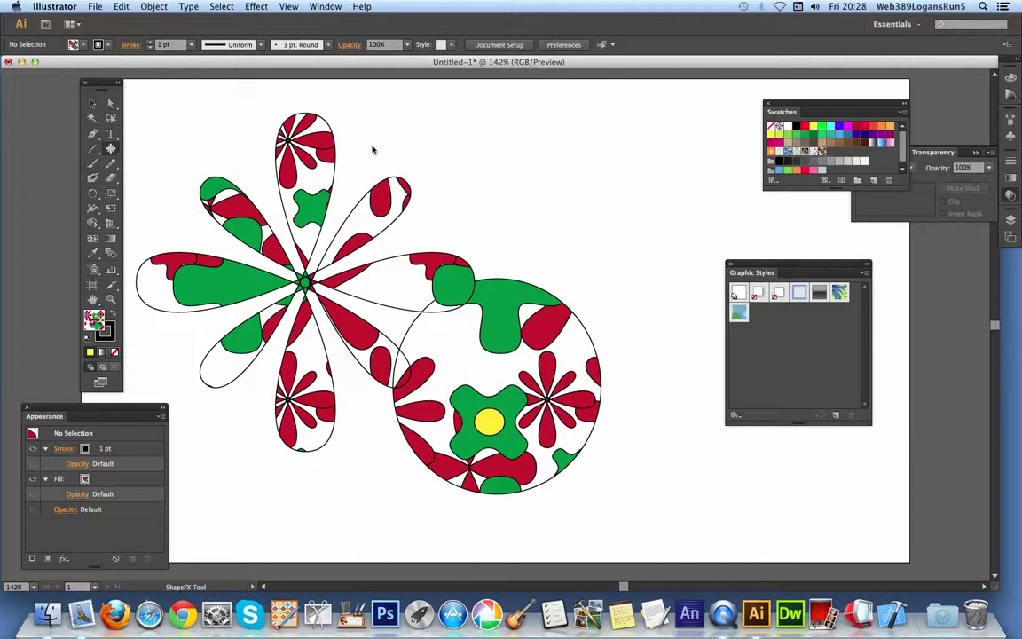